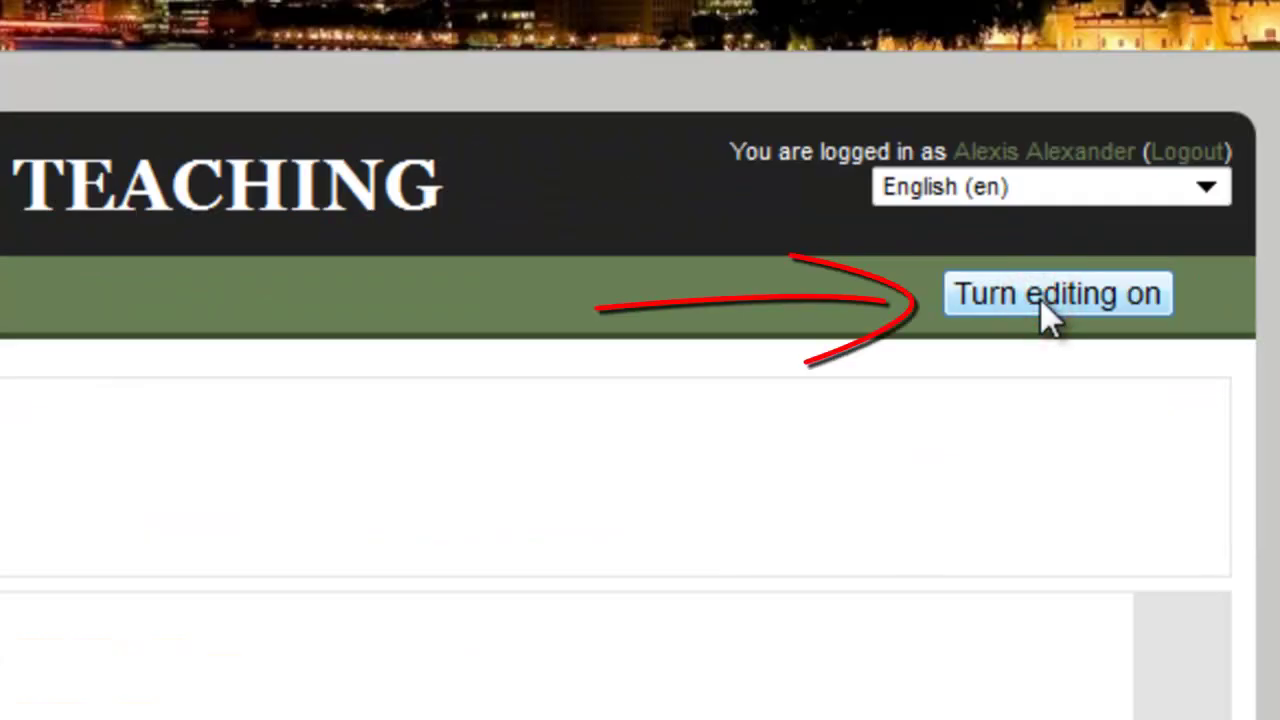
Turn on course editing and open the list of activities and resources for the 20 August - 26 August section
click(1040, 299)
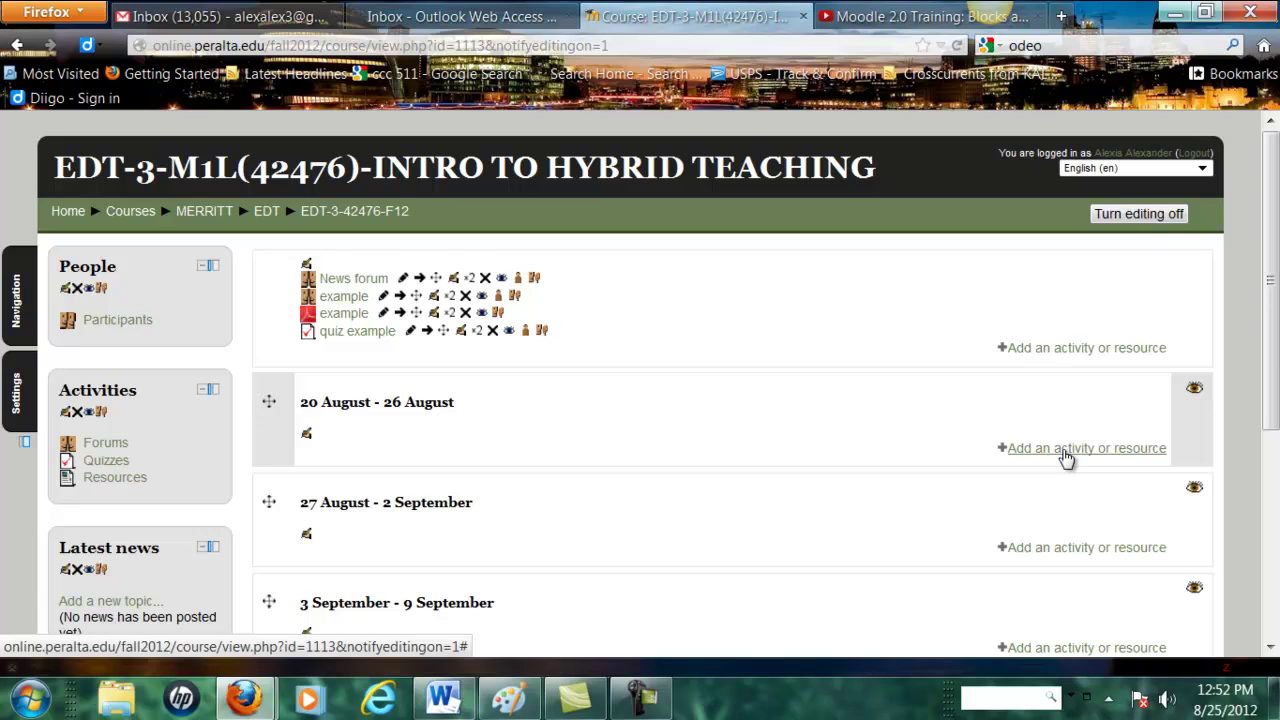
click(1066, 450)
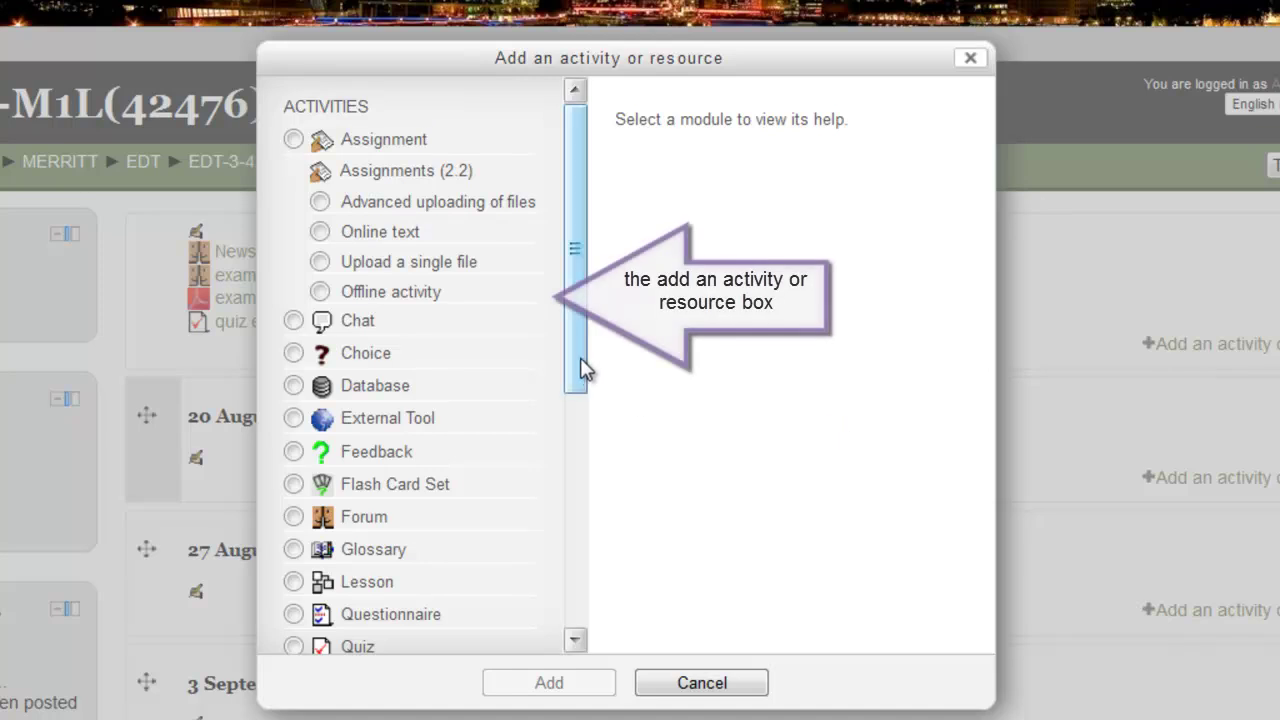
drag(576, 357, 566, 634)
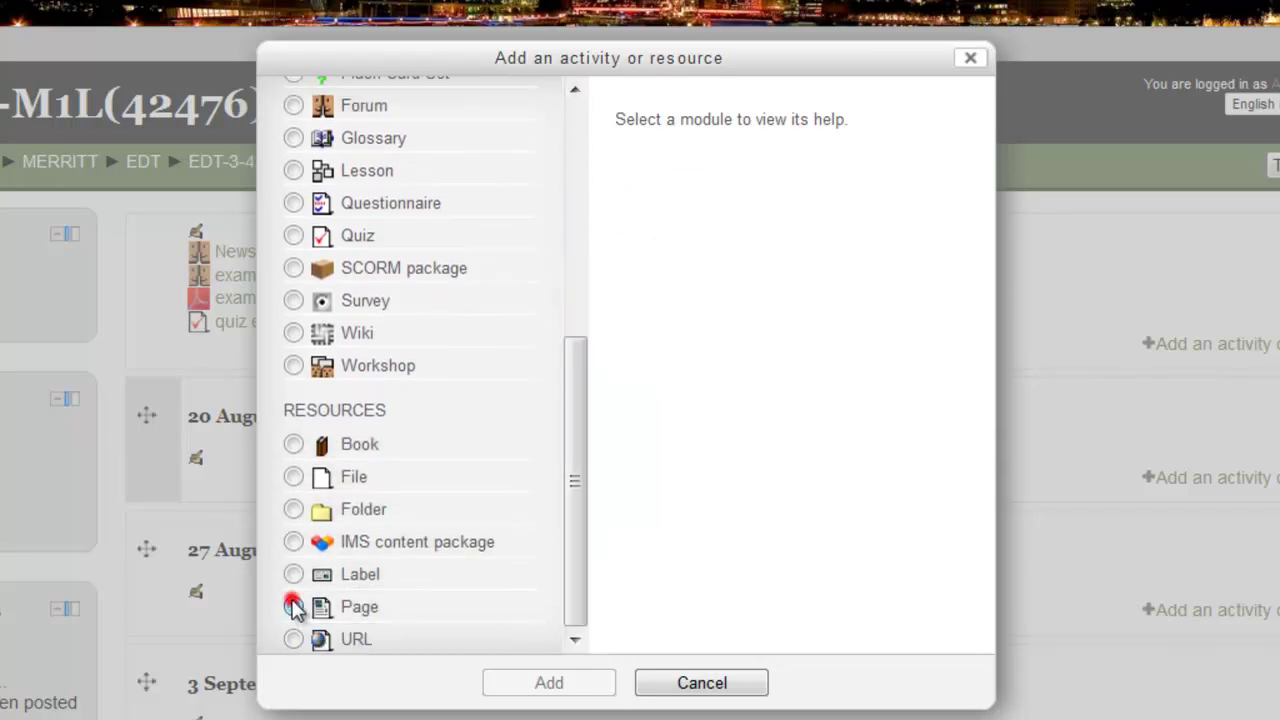
View the help descriptions of the Page, Book, File and Folder resources
click(294, 607)
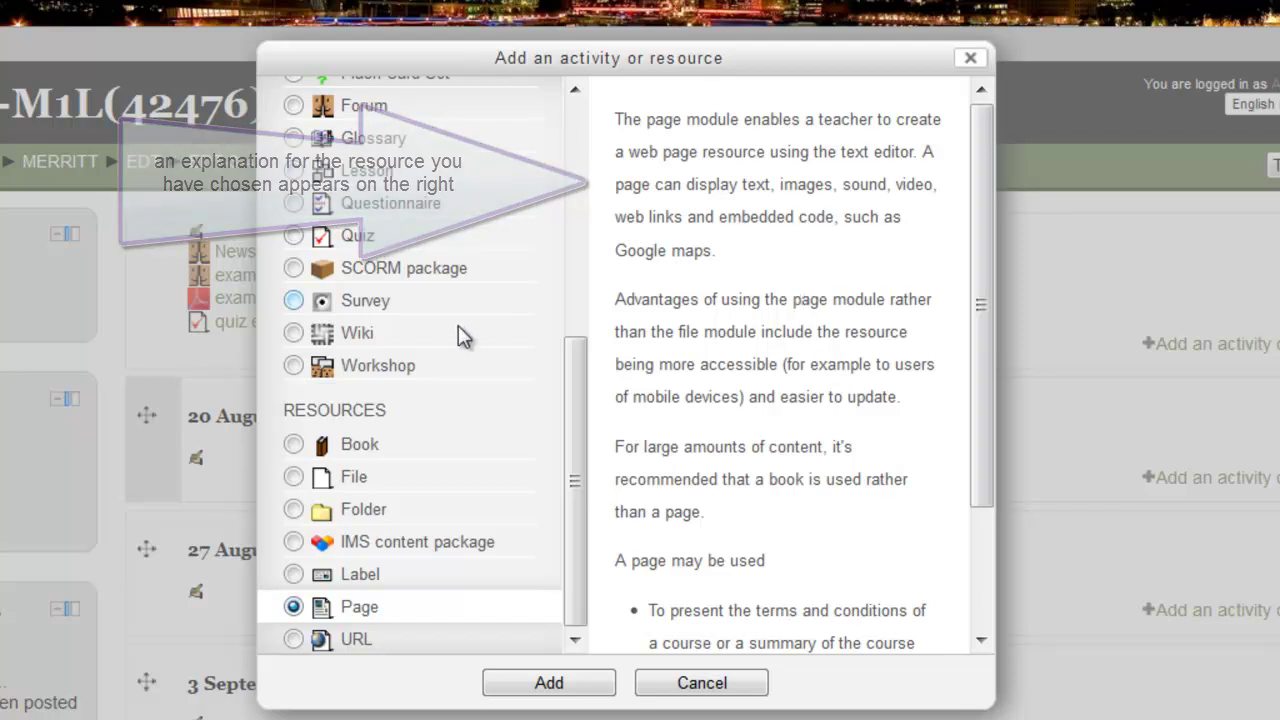
click(294, 446)
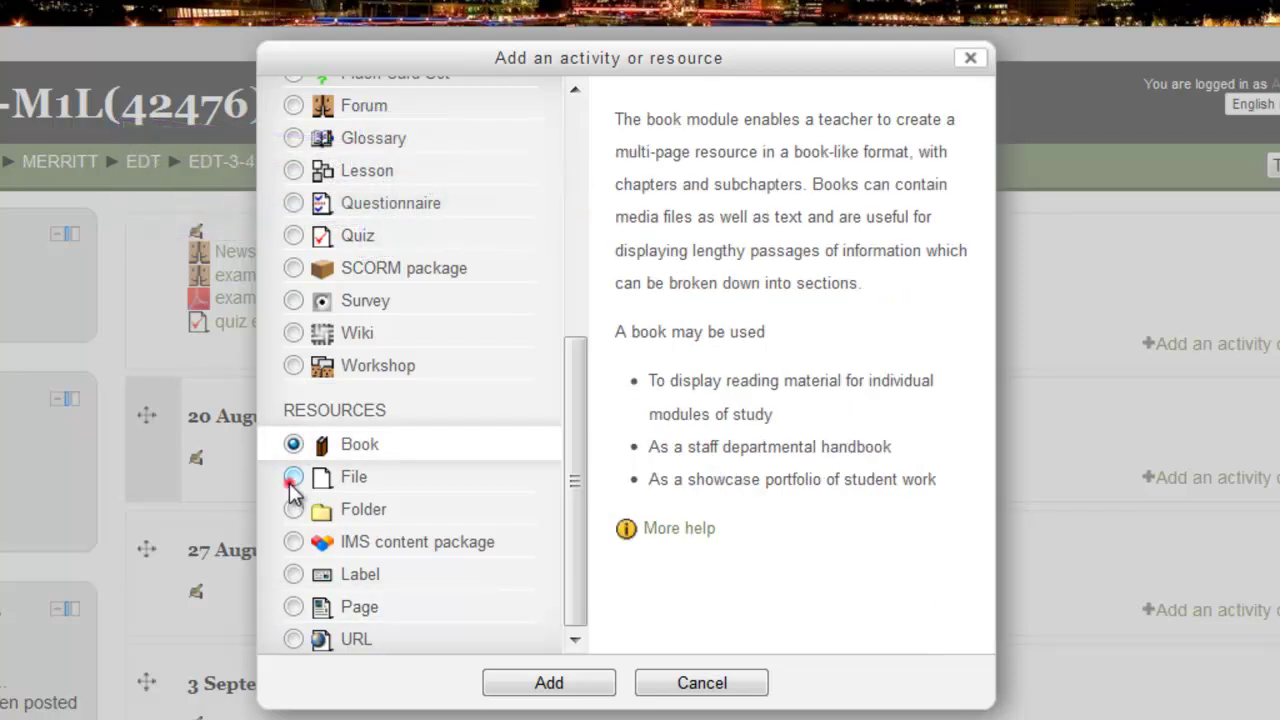
click(293, 477)
click(292, 510)
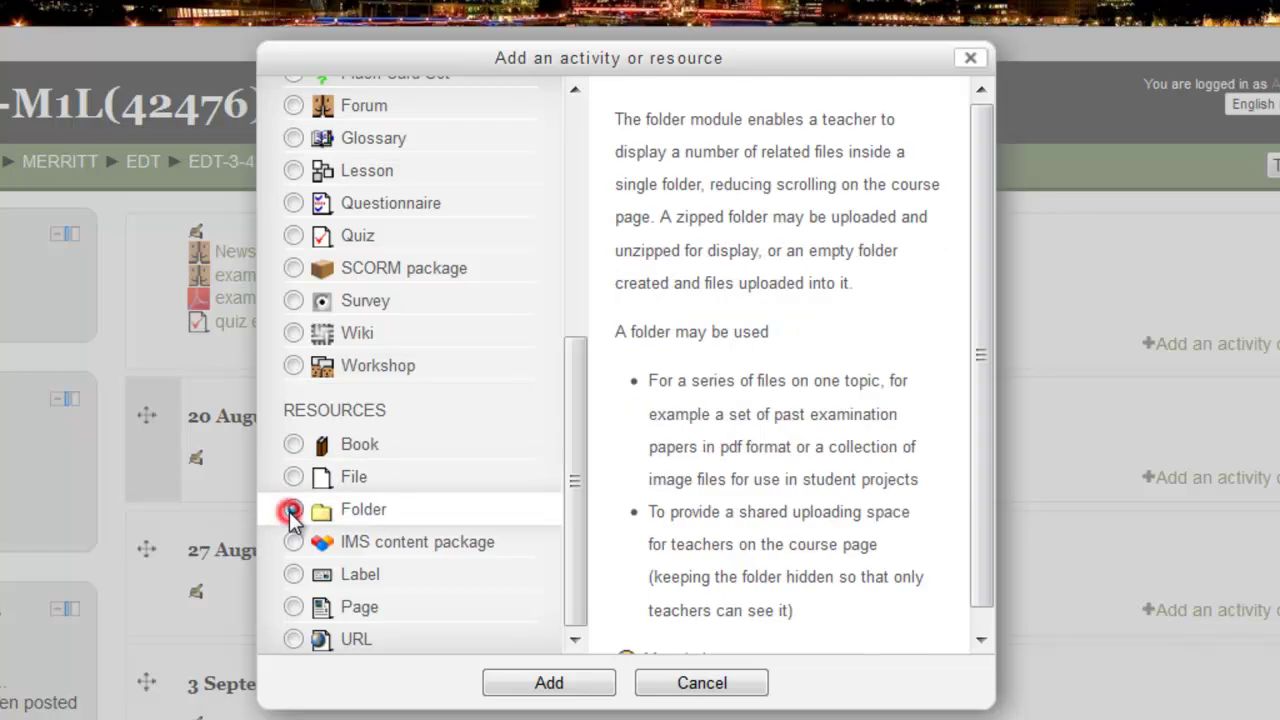
Add a Page resource to the section and name it "Resouces for Week One"
click(293, 607)
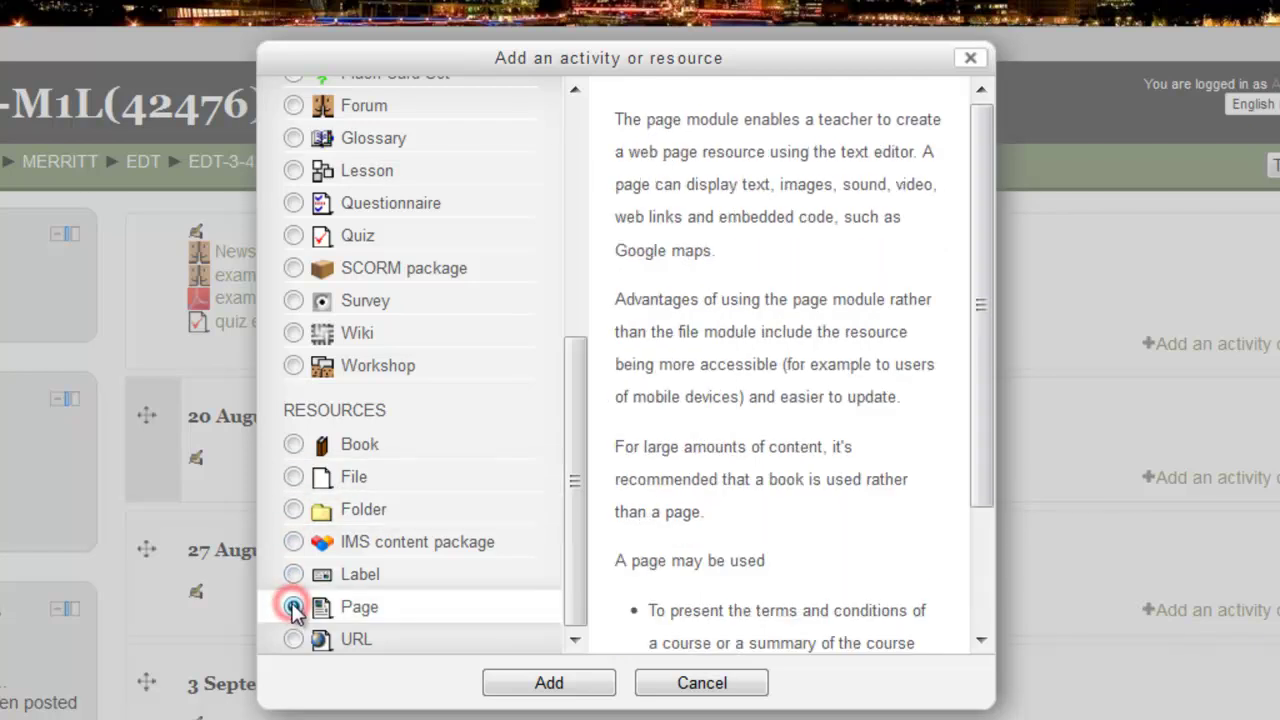
click(552, 686)
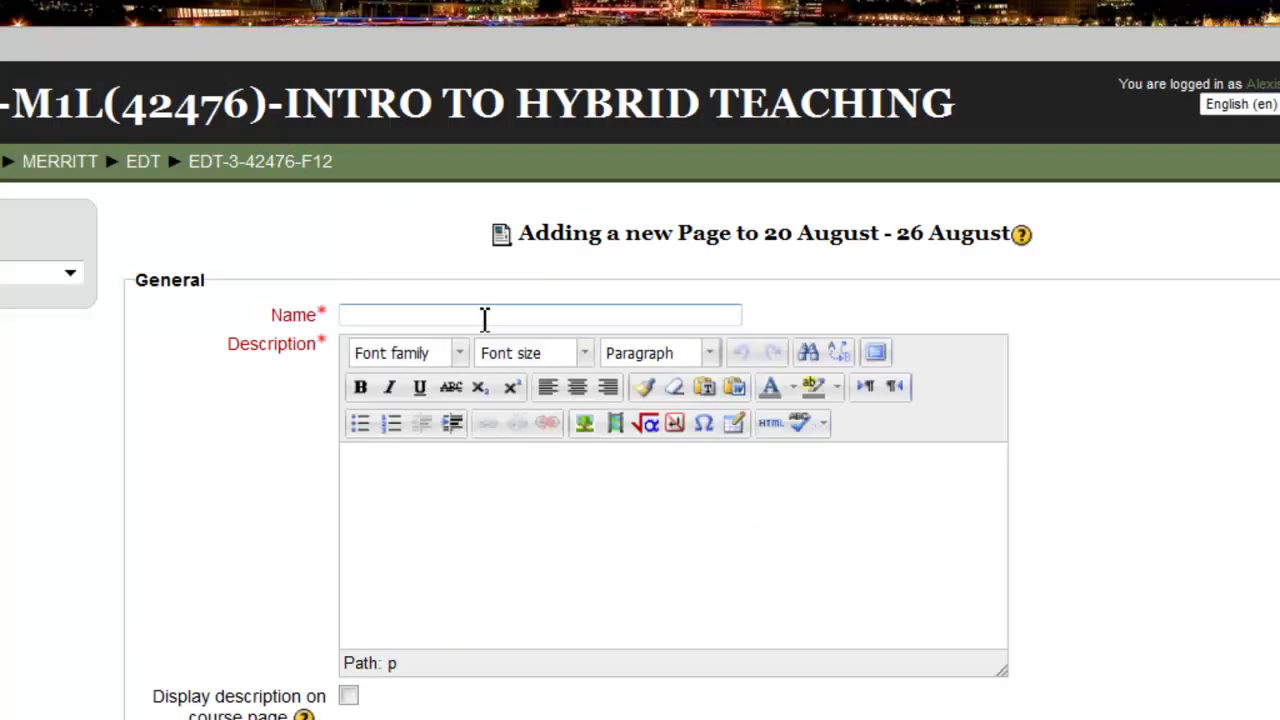
click(482, 316)
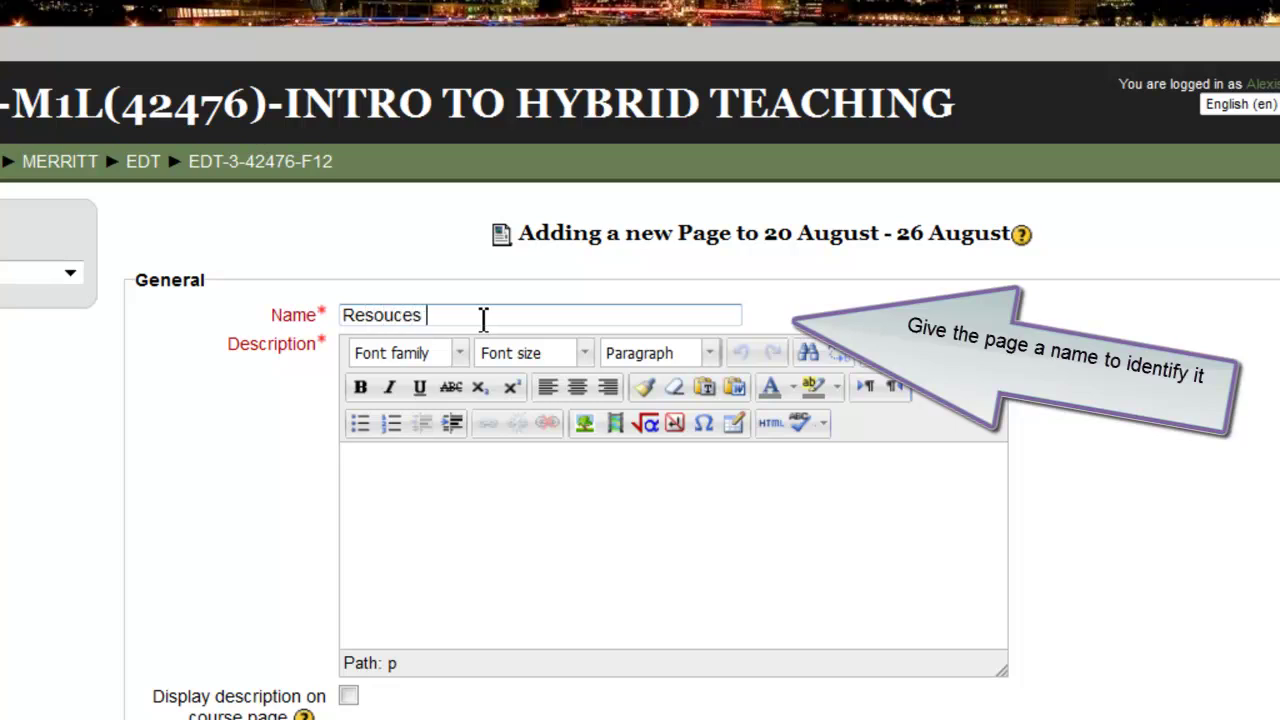
text(Resouces for Week One)
Enter "Handouts and other content for Week one" as the page's description
click(505, 485)
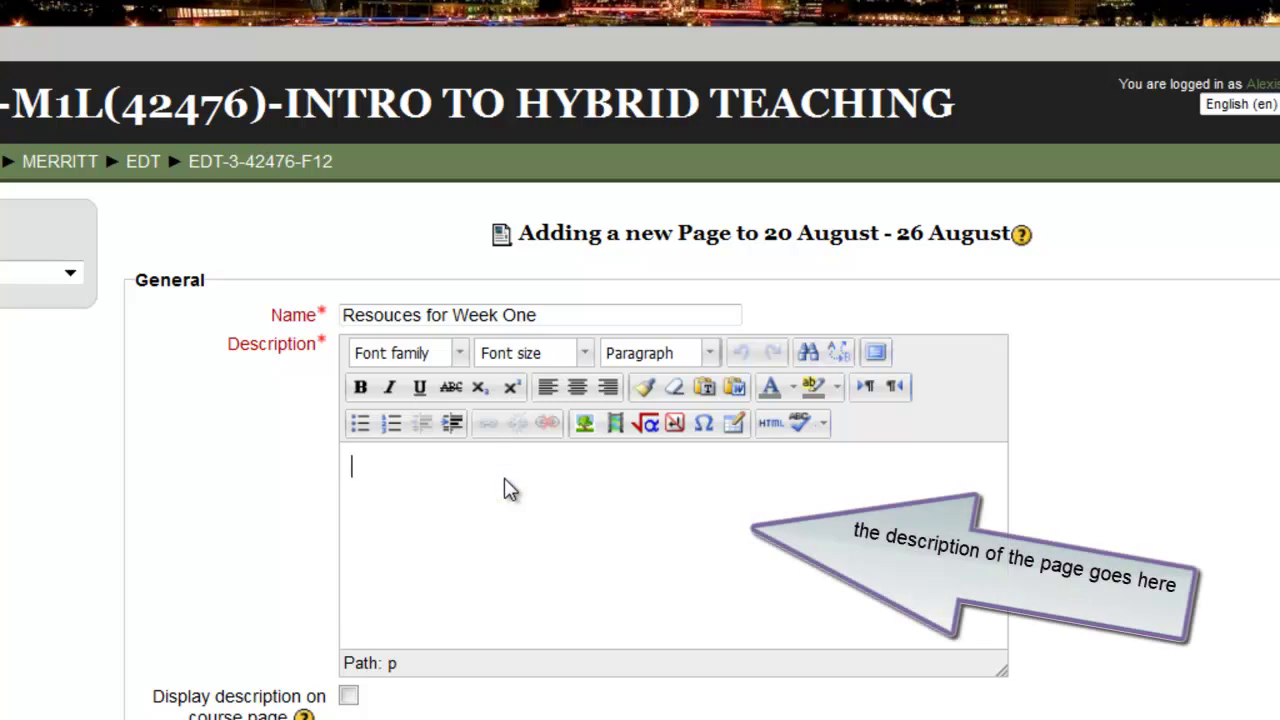
text(Handout)
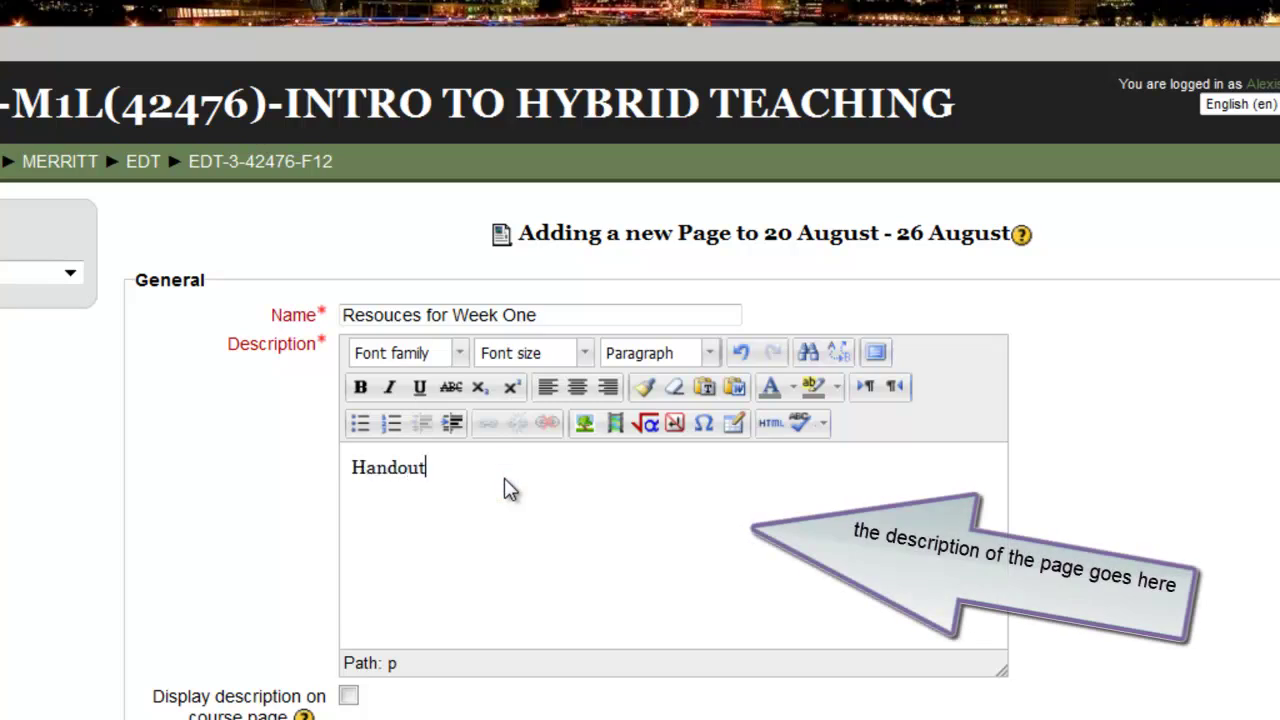
text(s and )
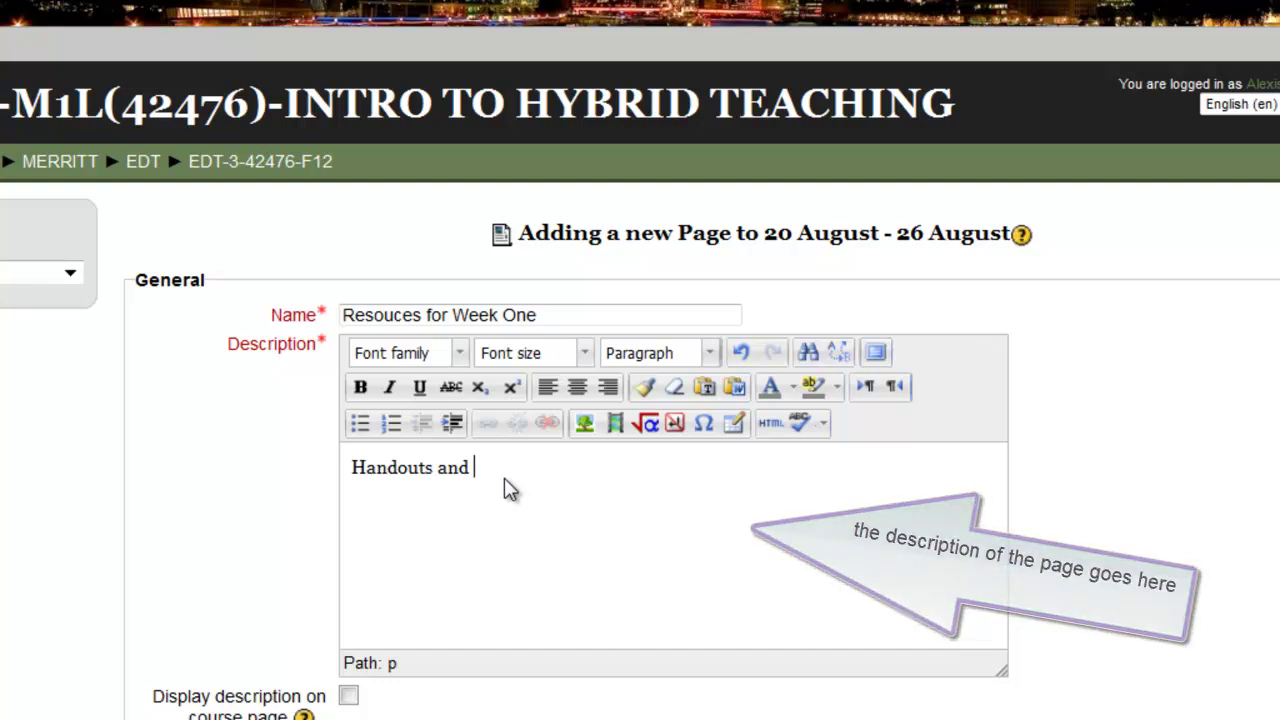
text(other content f)
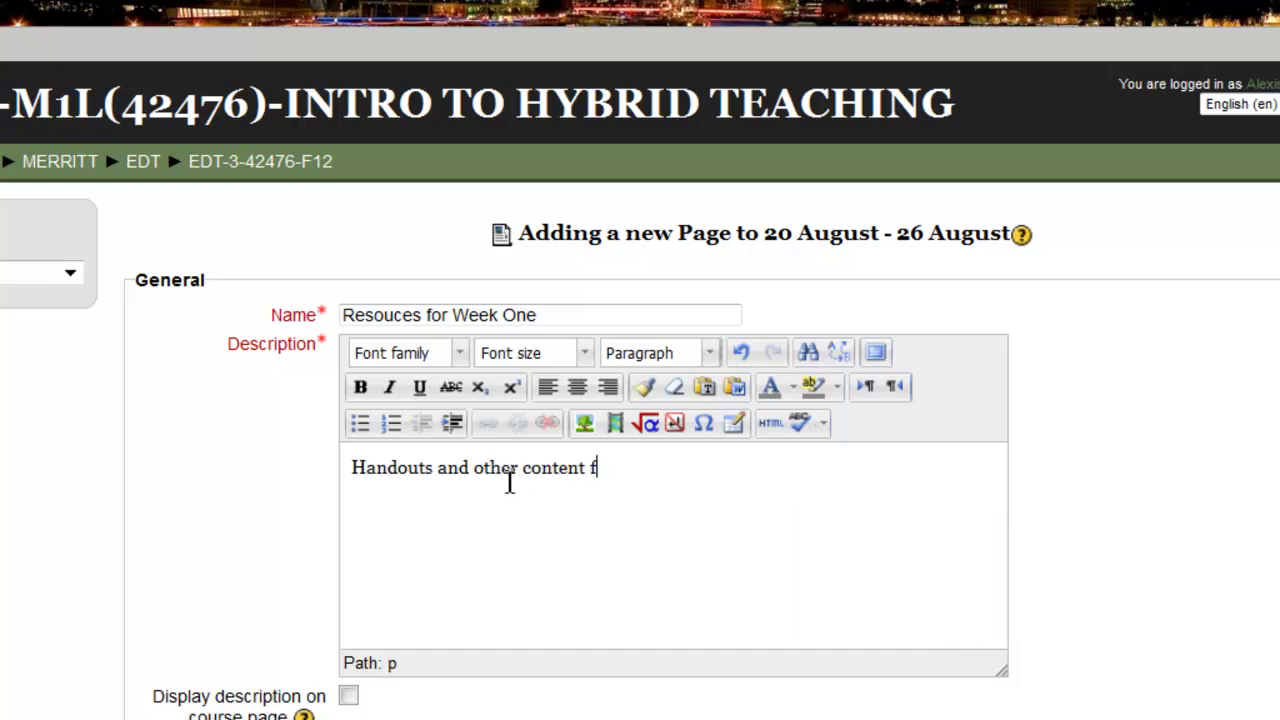
text(or Week on)
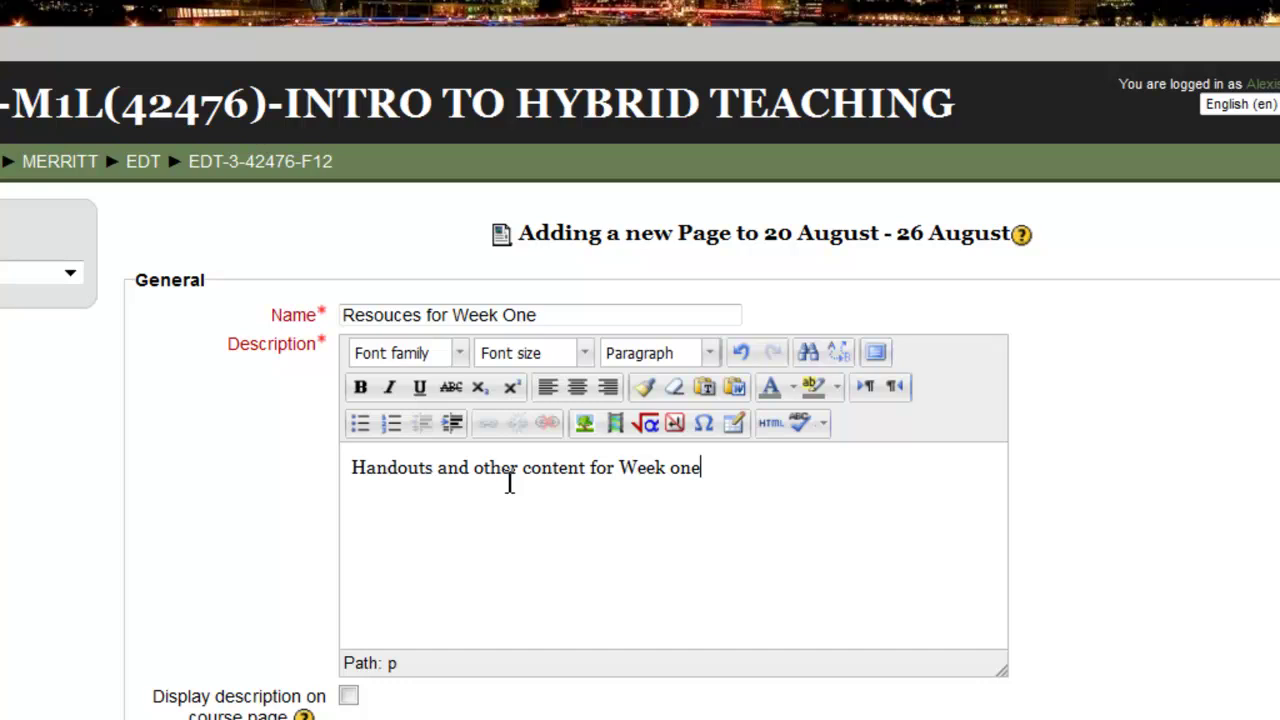
text(e)
Fill the page content with four separate lines: "Text", "Live Links", "Embedded objects" and "images"
scroll(640, 360, down, 5)
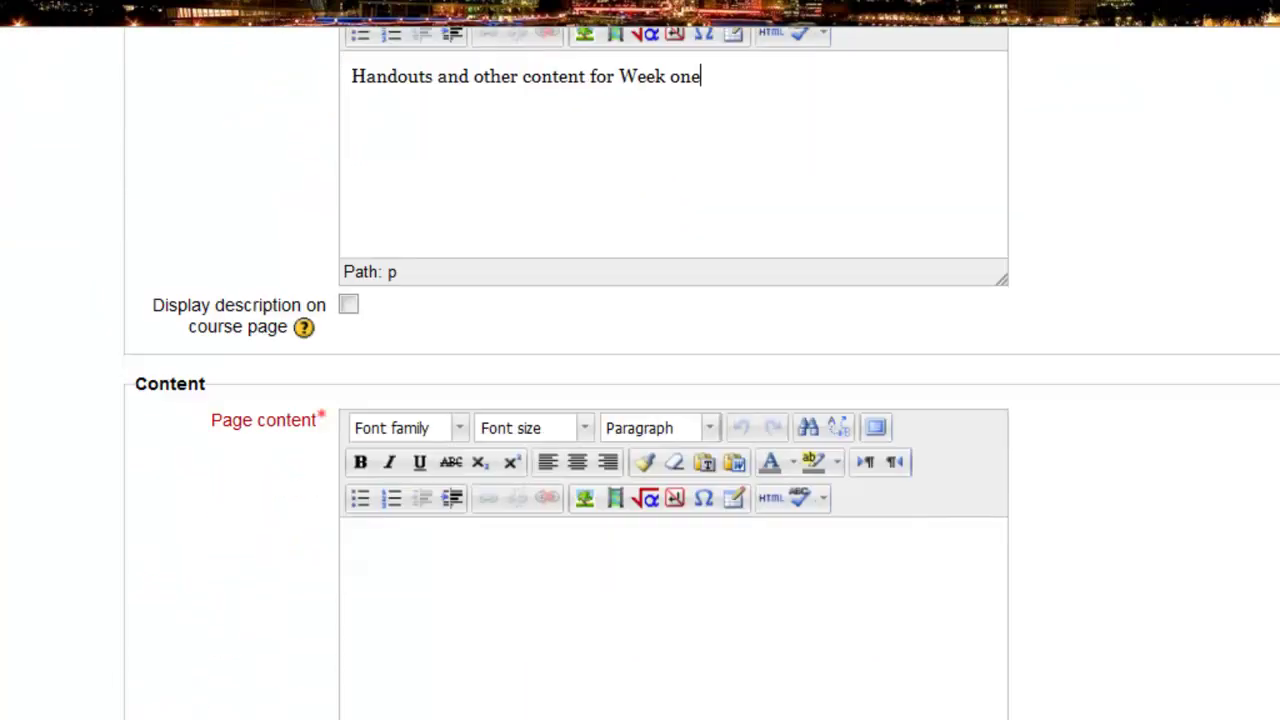
scroll(640, 400, down, 1)
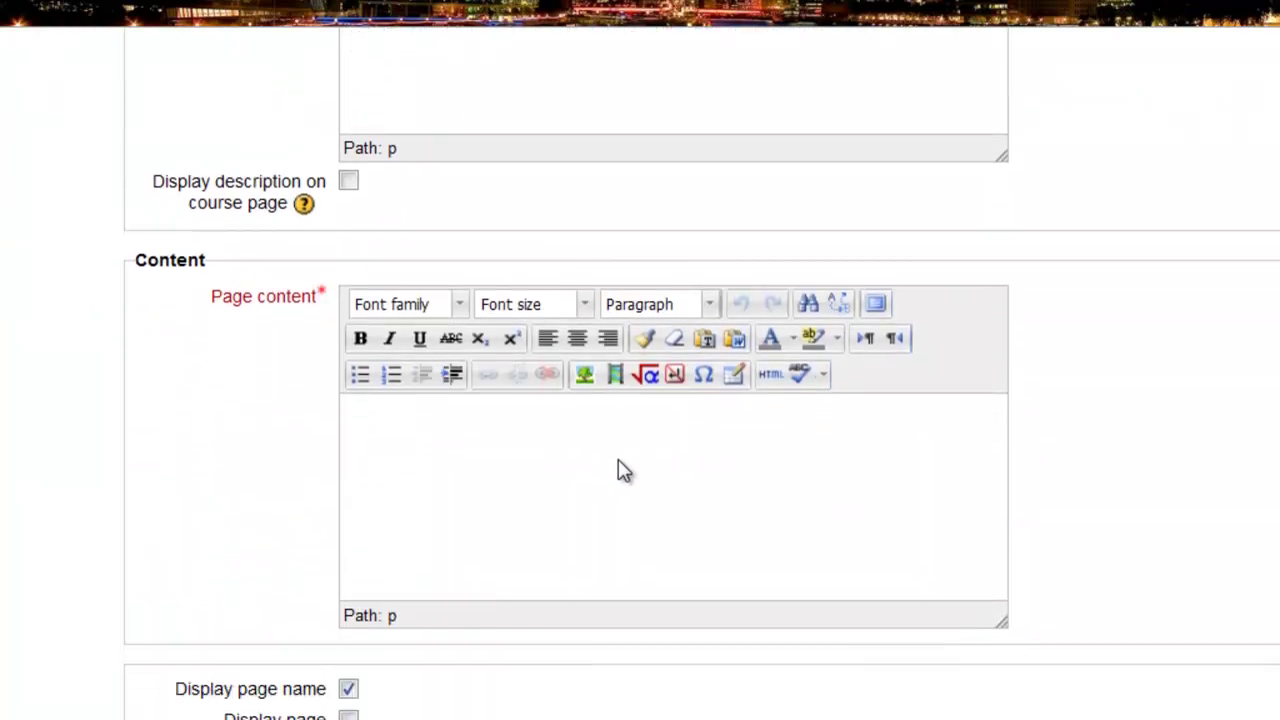
click(618, 461)
text(Text Live Li)
text(nks )
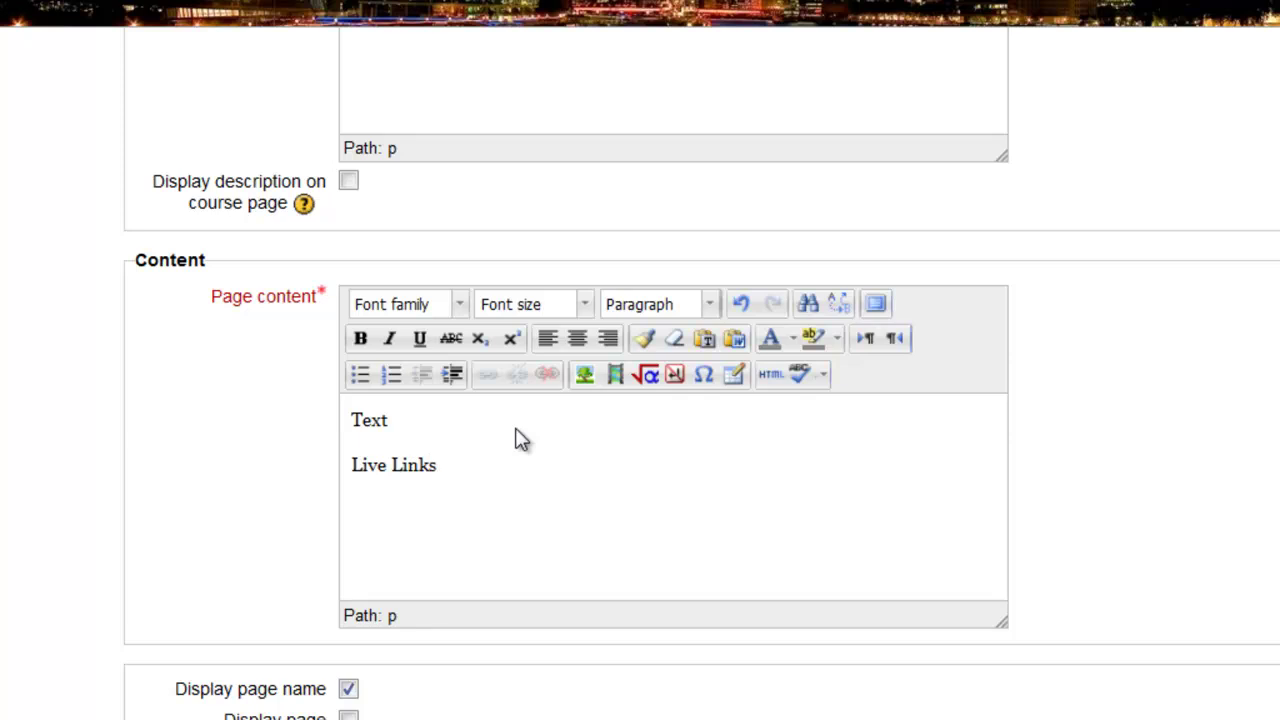
text(Embedded objects )
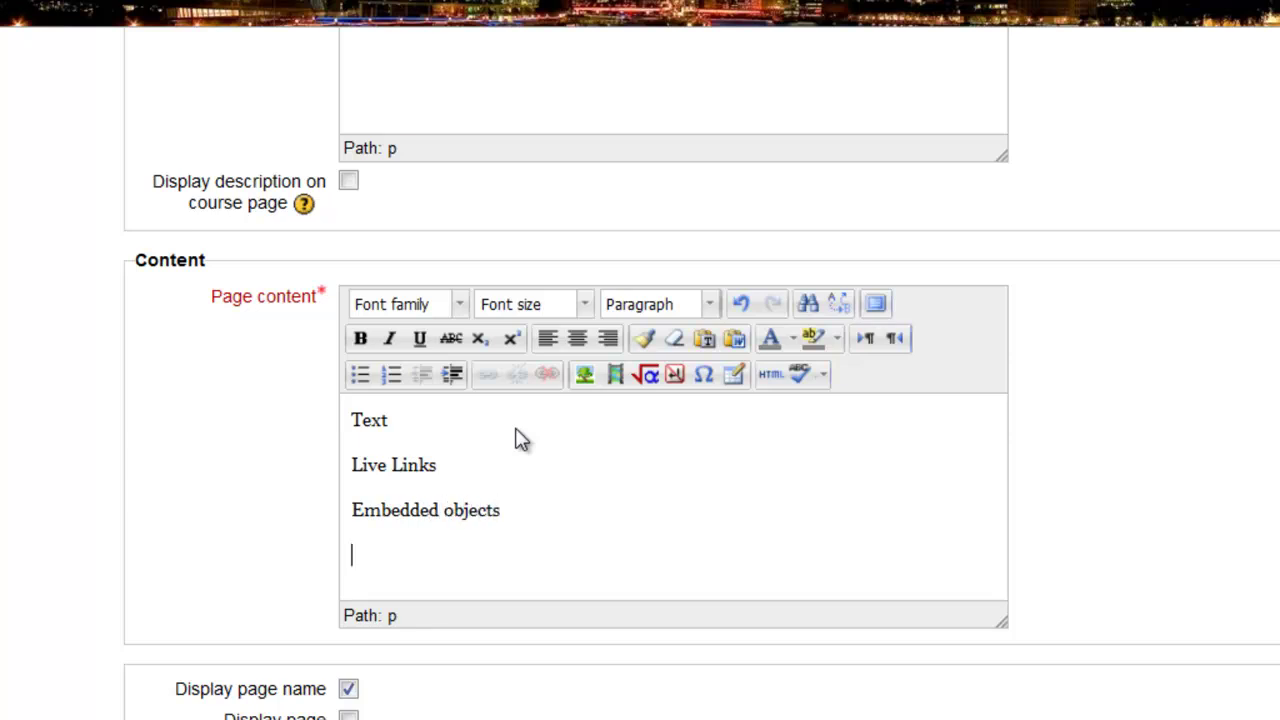
text(images)
Set the font size of all four page content lines to 4 (14pt)
click(588, 309)
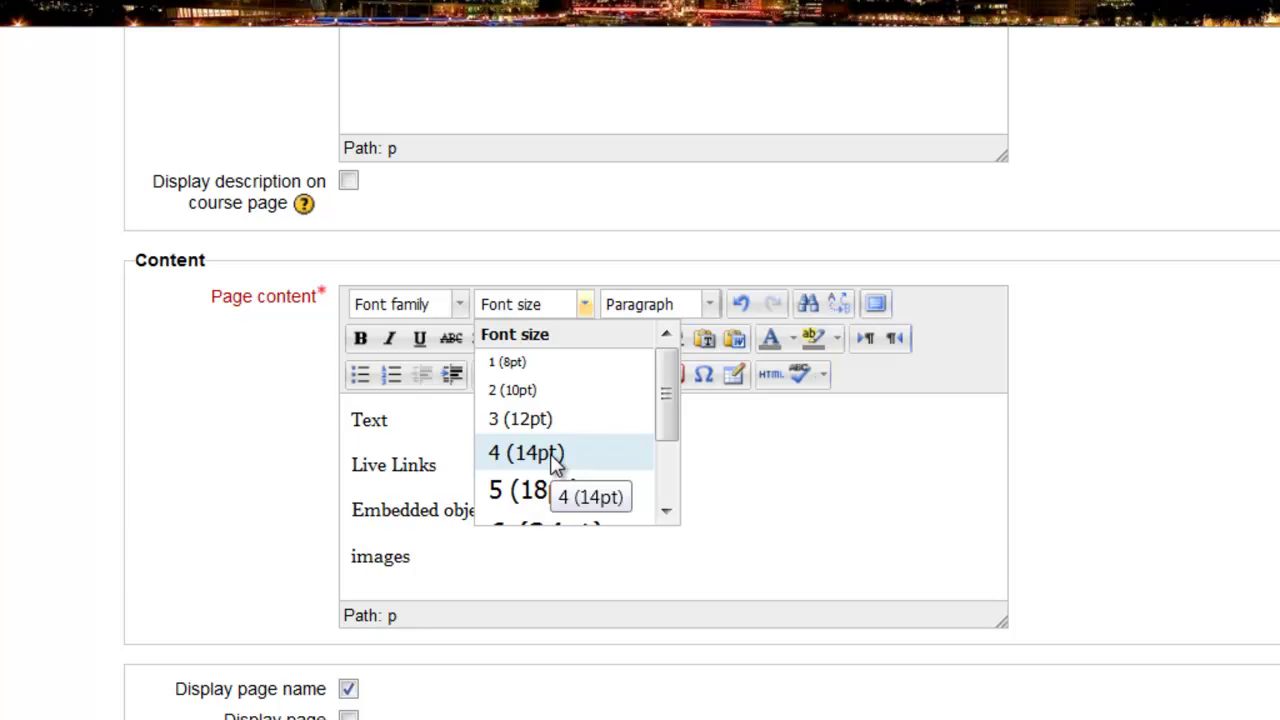
drag(443, 566, 333, 412)
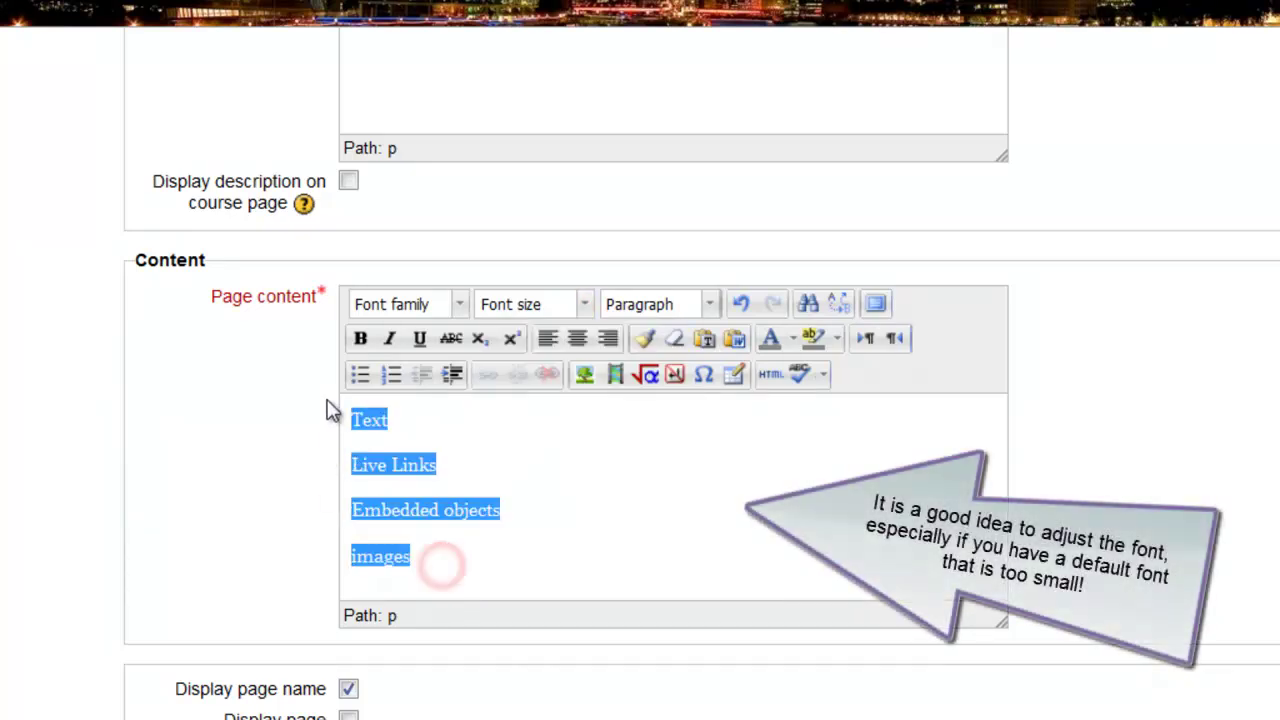
click(584, 308)
click(569, 455)
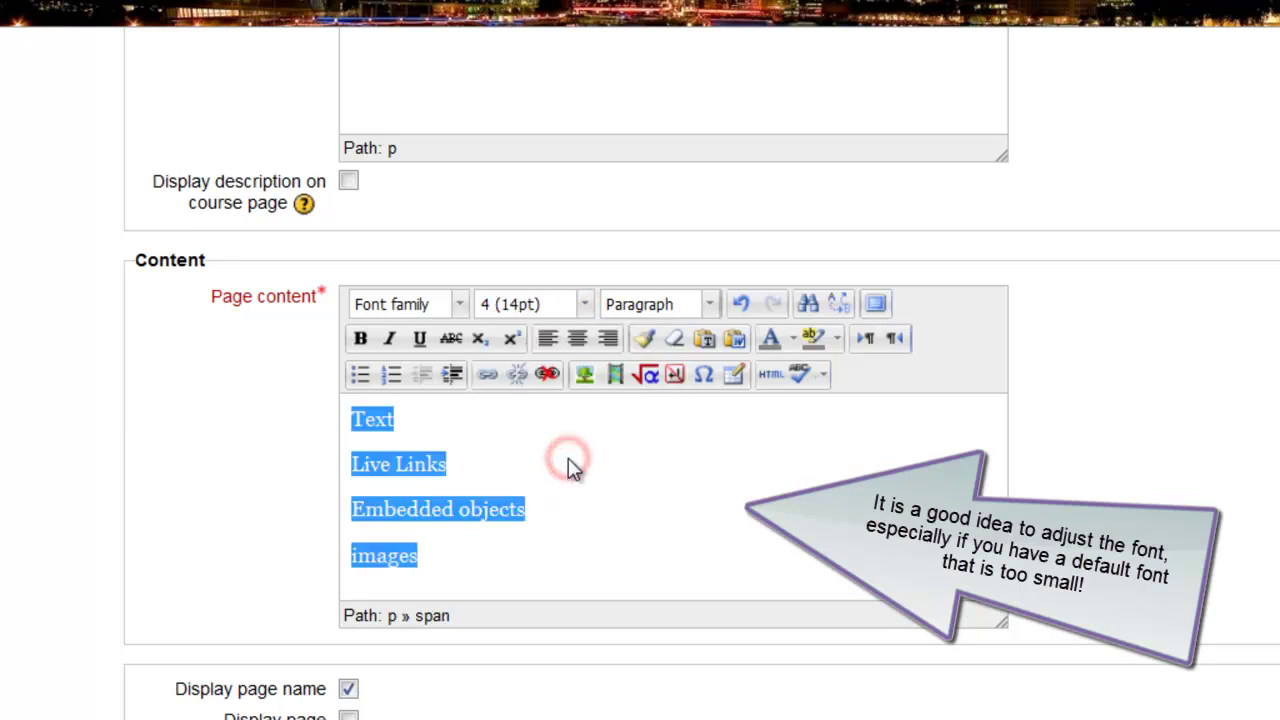
click(589, 489)
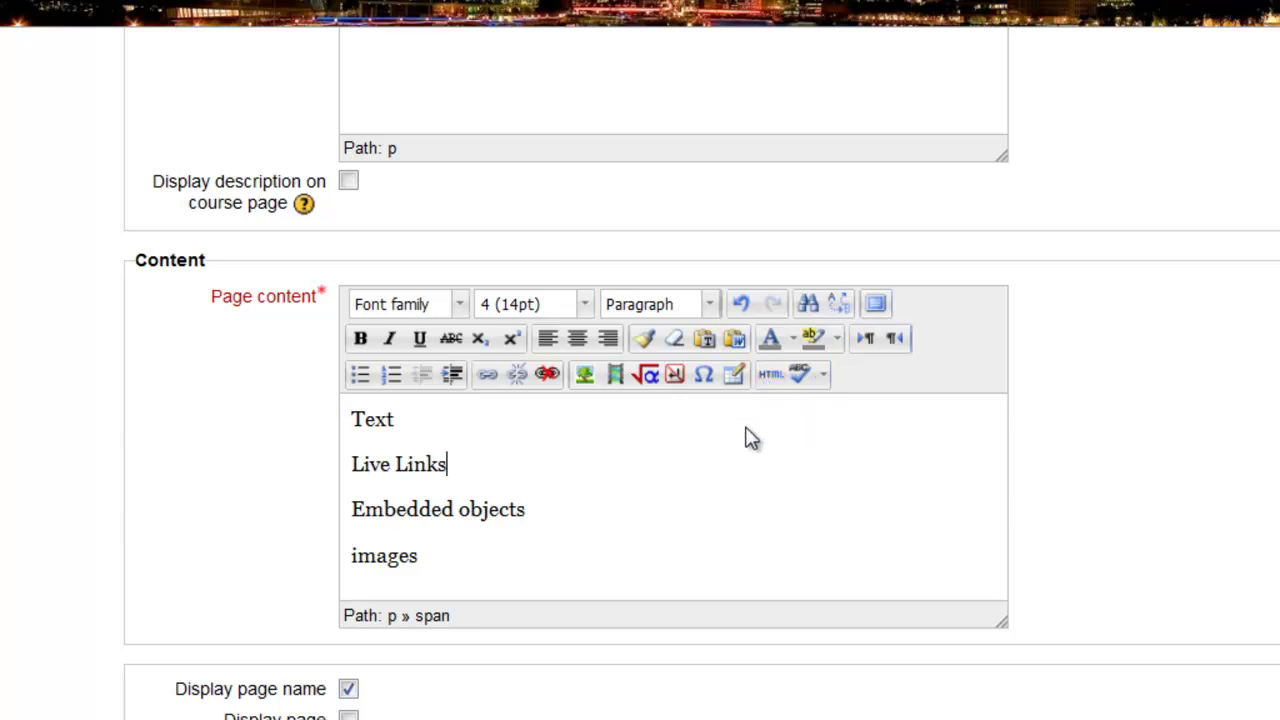
Open the Paste from Word window for the page content and close it without inserting anything
click(735, 340)
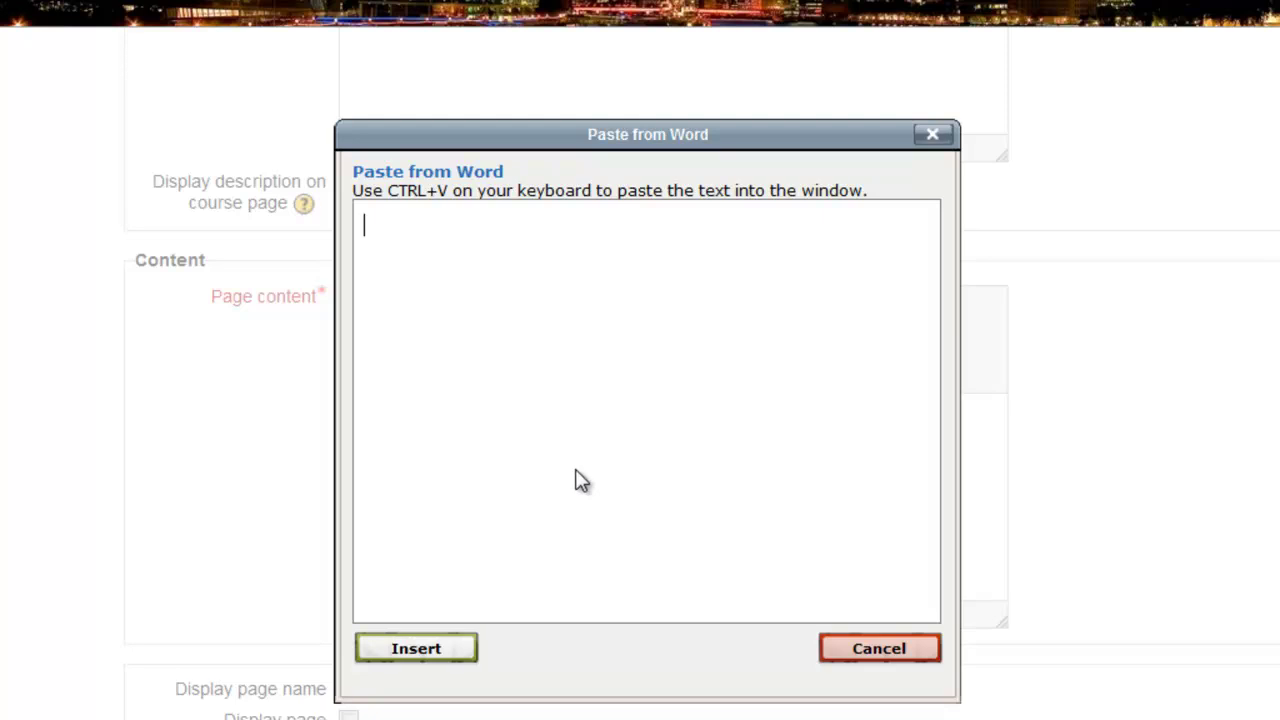
click(933, 134)
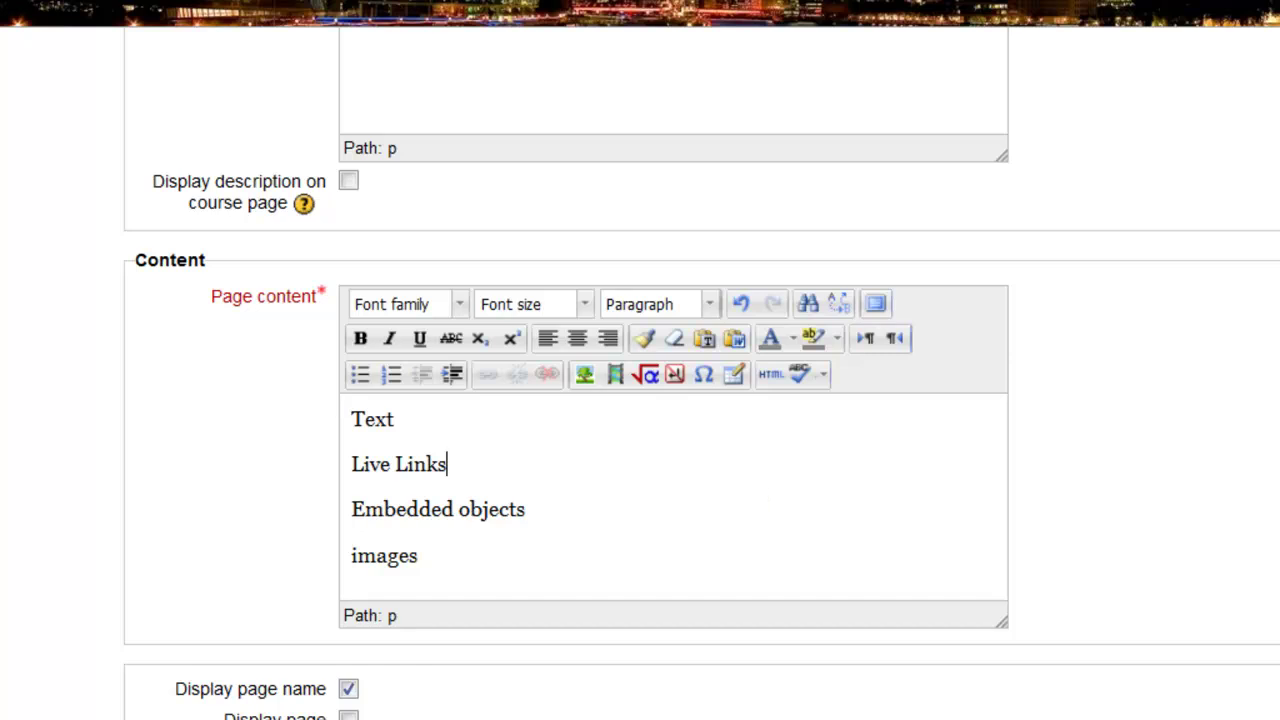
Save the new page and display it
scroll(640, 400, down, 5)
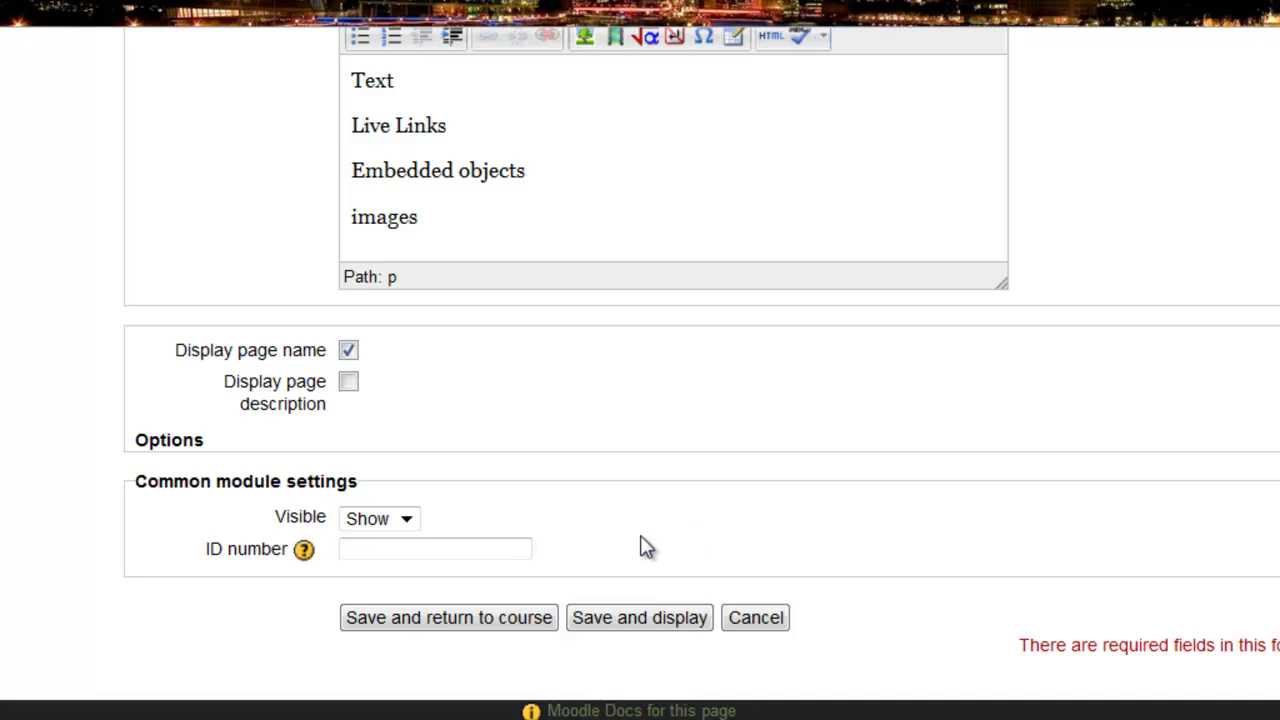
click(619, 622)
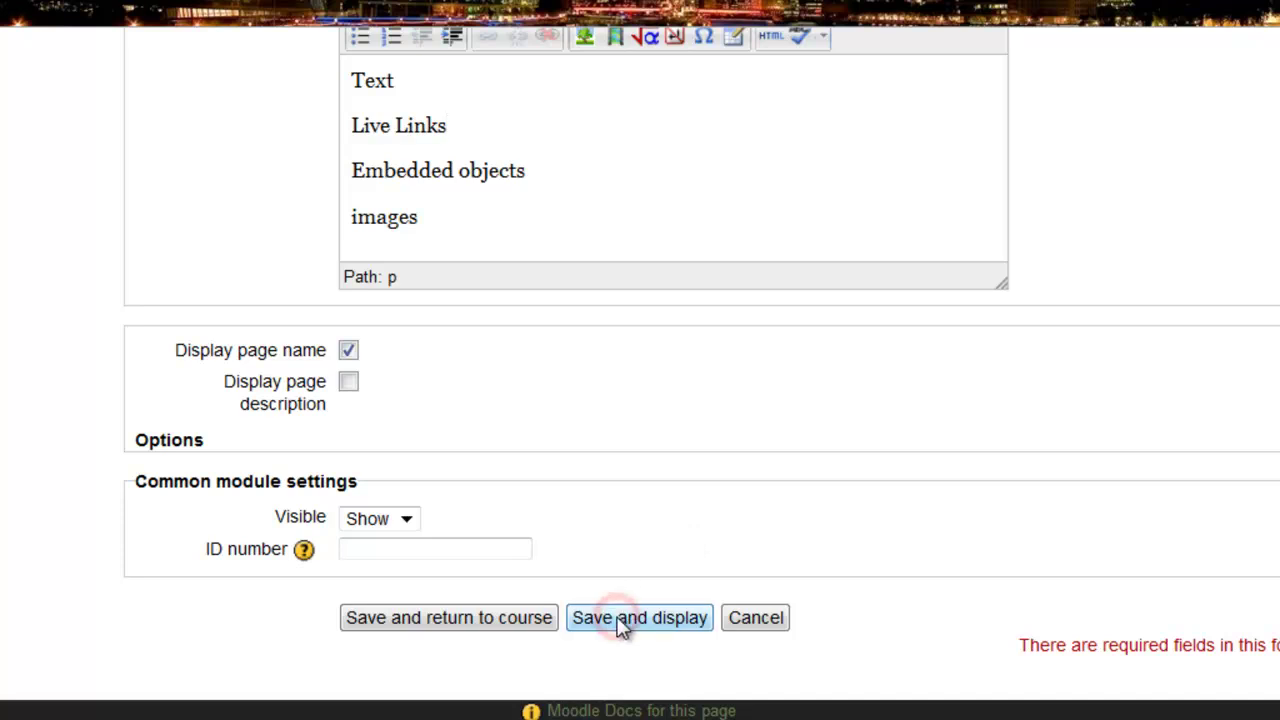